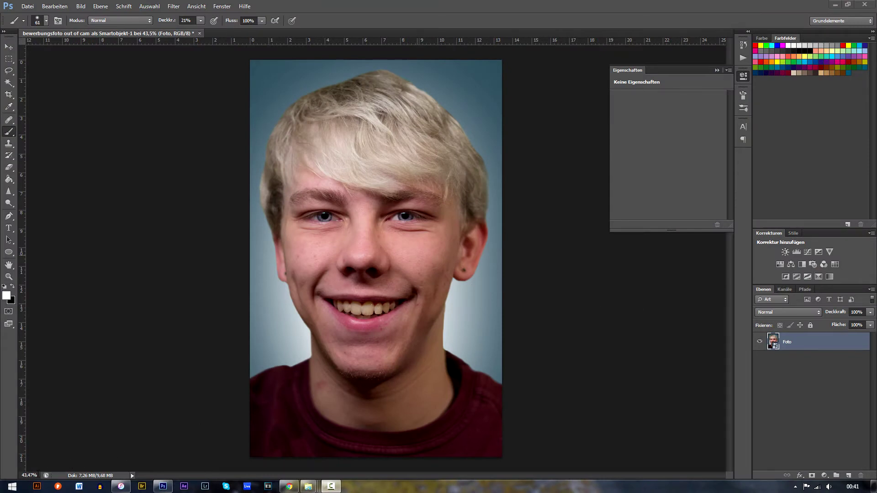
Set the portrait view to 100% magnification to reveal the facial skin detail
left_click(40, 475)
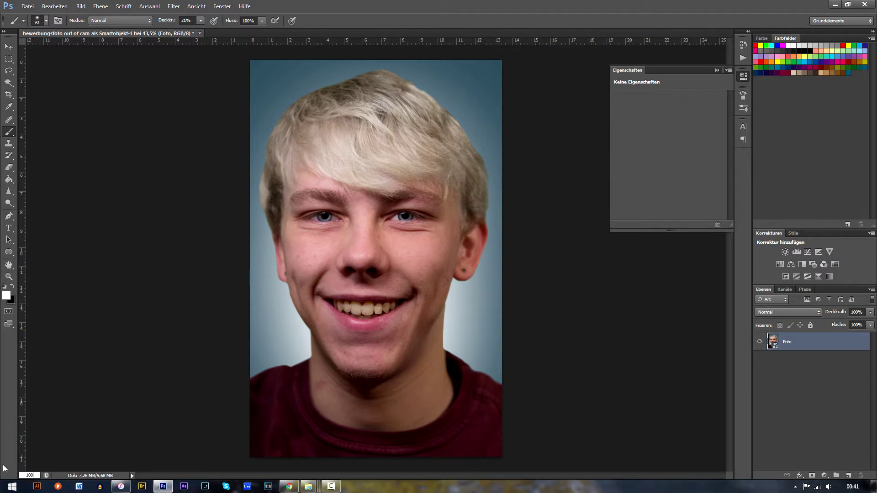
key("Return")
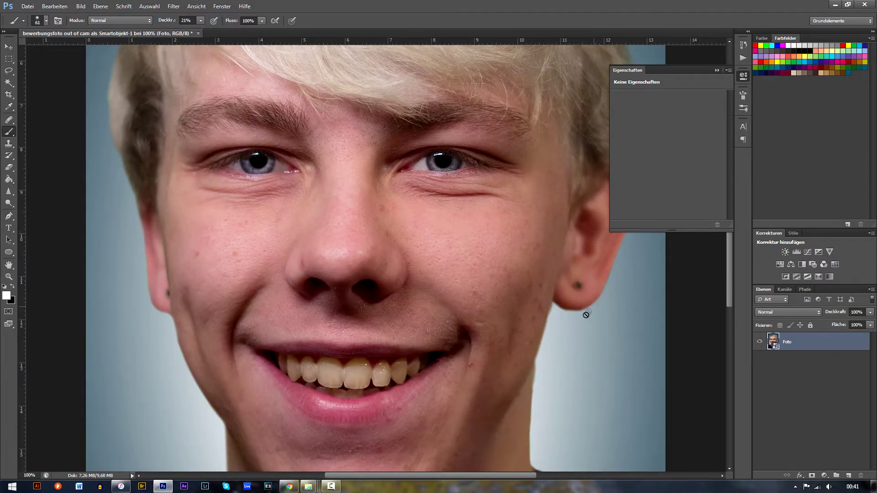
scroll(571, 324, "down", 2)
scroll(567, 329, "down", 1)
scroll(564, 337, "down", 1)
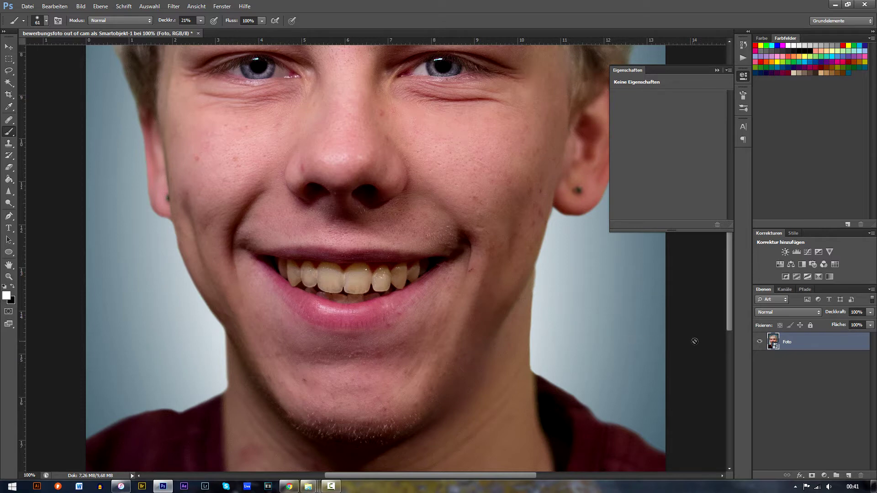
left_click_drag(728, 313, 733, 316)
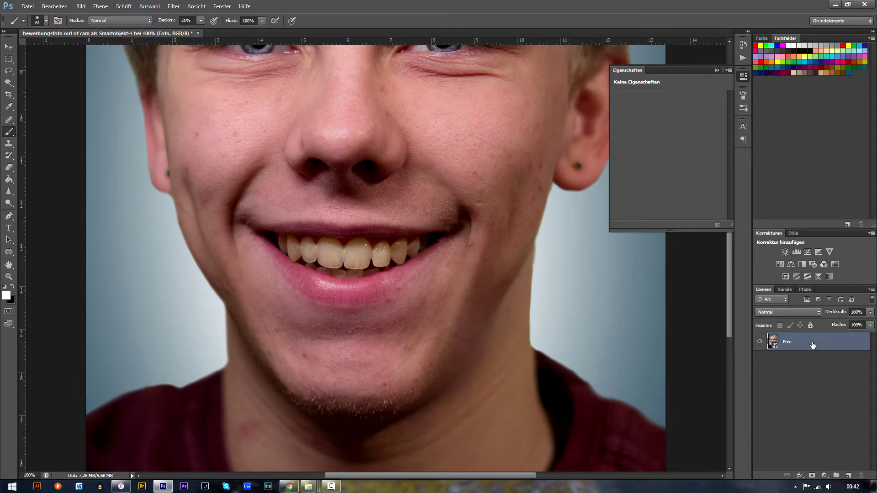
key("ctrl+j")
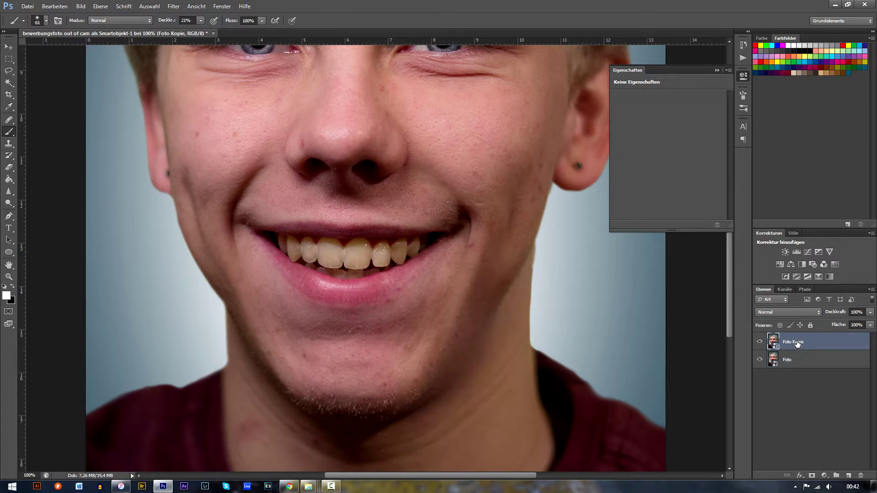
Rasterize the Foto Kopie layer with Ebene rastern from its layer menu
right_click(816, 345)
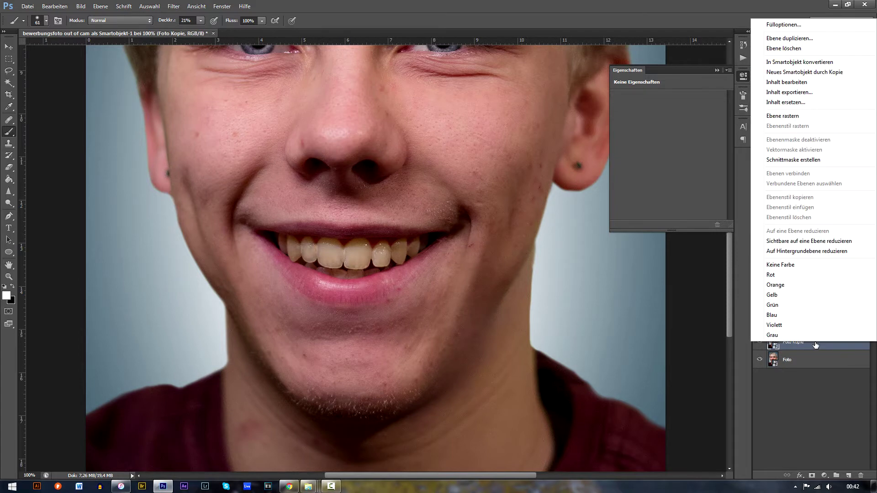
left_click(794, 117)
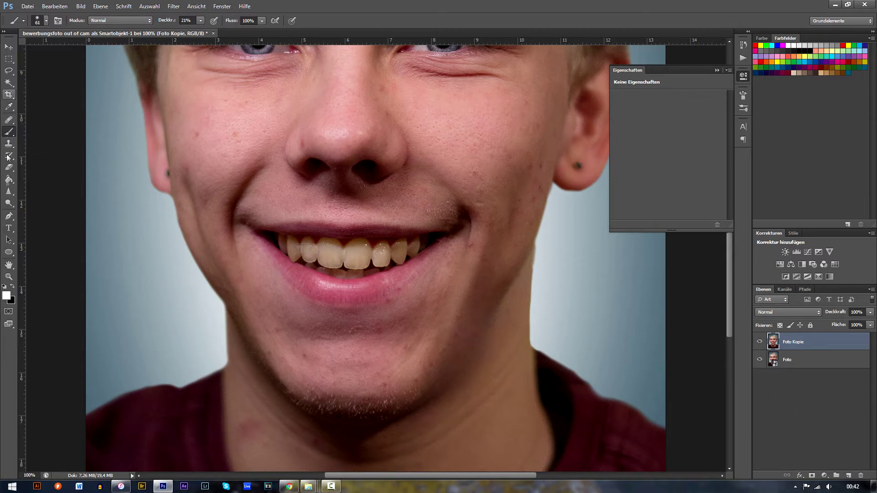
Select the Healing Brush (Reparatur-Pinsel) from the toolbox
left_click(8, 120)
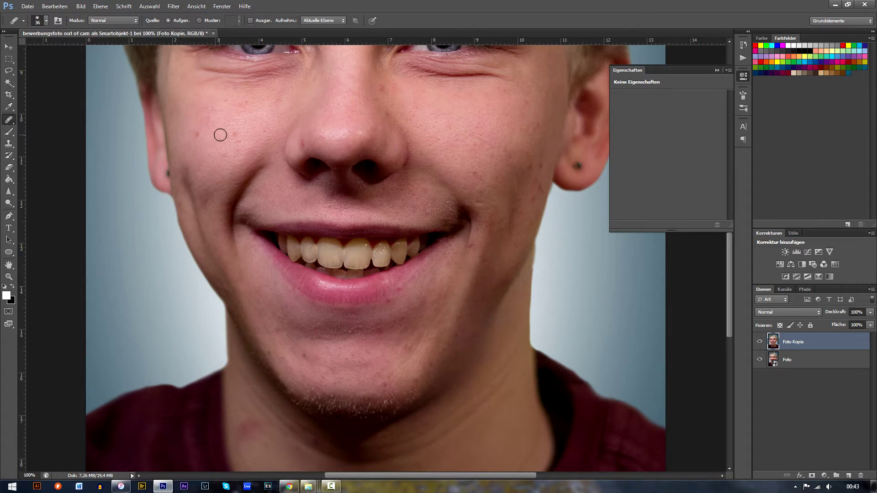
Zoom to about 259%, sample clean cheek skin, and heal the first cheek spot
scroll(219, 135, "up", 2, "alt")
scroll(219, 150, "up", 2, "alt")
scroll(221, 164, "up", 2, "alt")
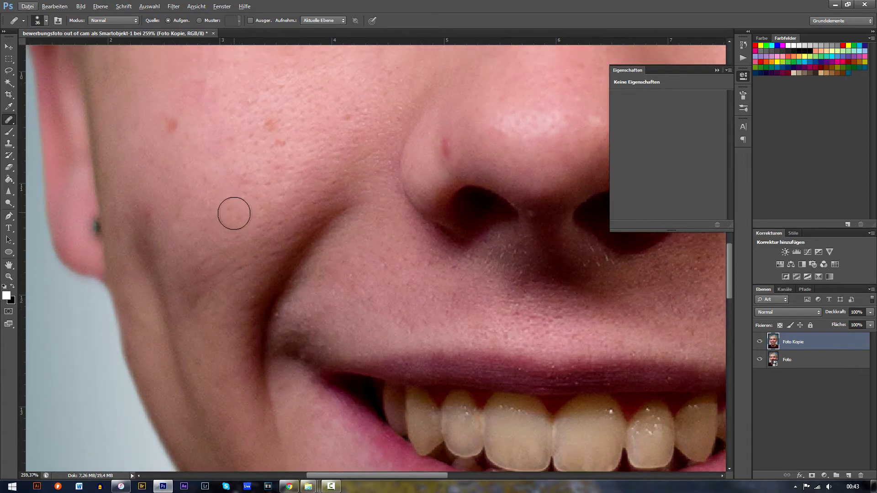
scroll(234, 213, "up", 2)
scroll(239, 238, "up", 1)
scroll(238, 248, "up", 1)
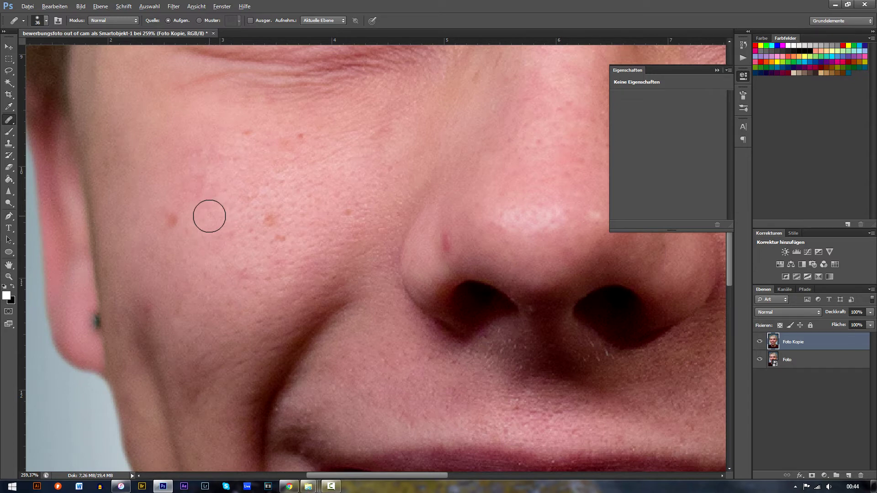
left_click(209, 216, "alt")
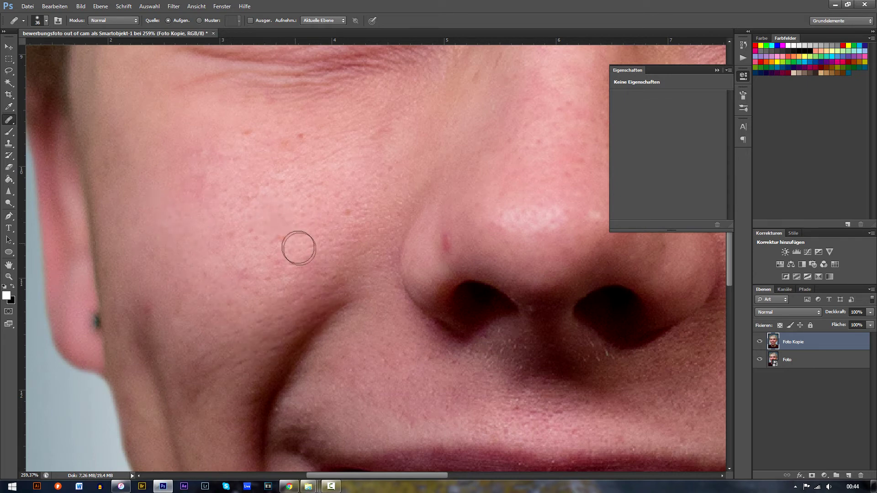
mouse_move(279, 241)
left_mouse_down()
mouse_move(285, 268)
mouse_move(270, 304)
left_mouse_up()
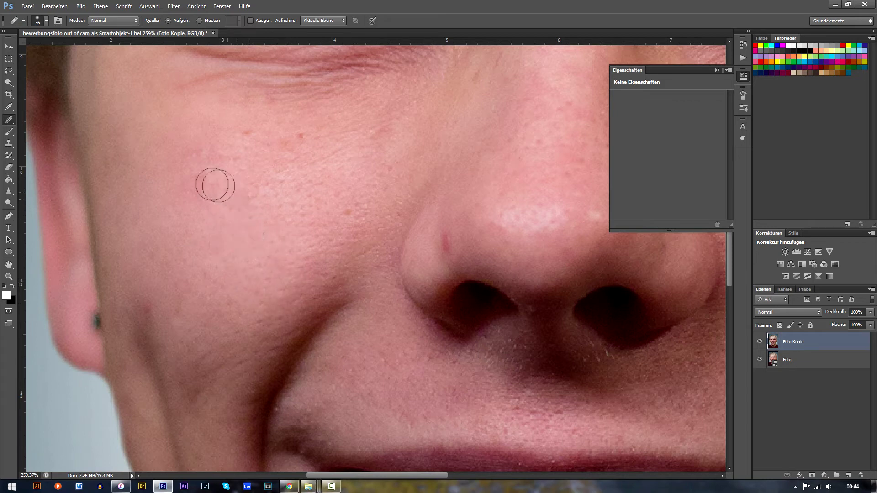
Heal the remaining red cheek spots, the blemishes beside the nostril, the nose wing and the nose tip
left_click(245, 132)
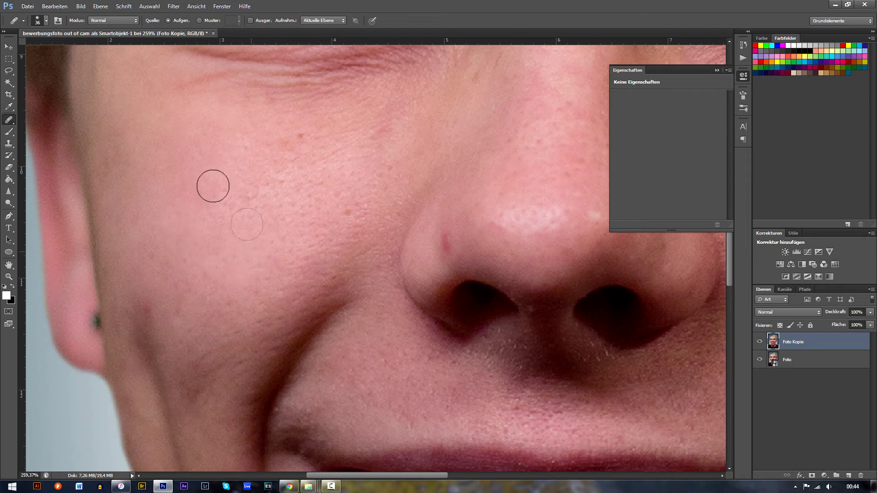
left_click(370, 305)
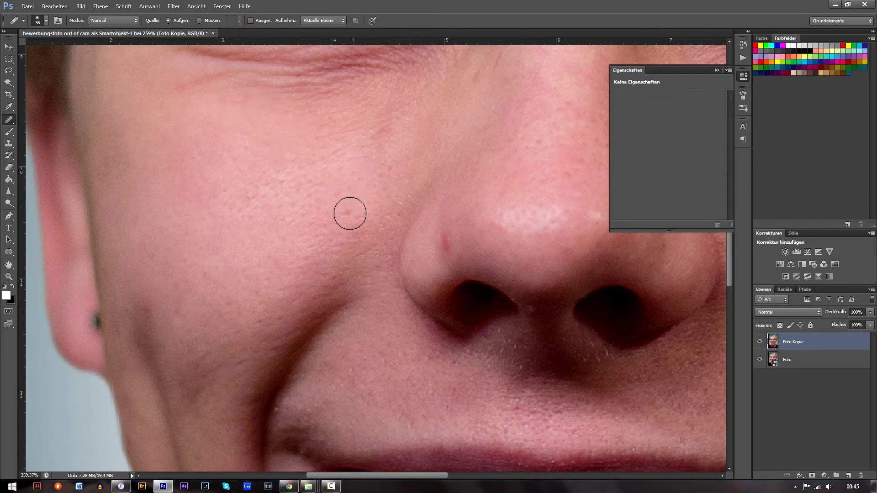
left_click_drag(387, 206, 358, 238)
left_click(450, 194, "alt")
left_click_drag(447, 235, 440, 249)
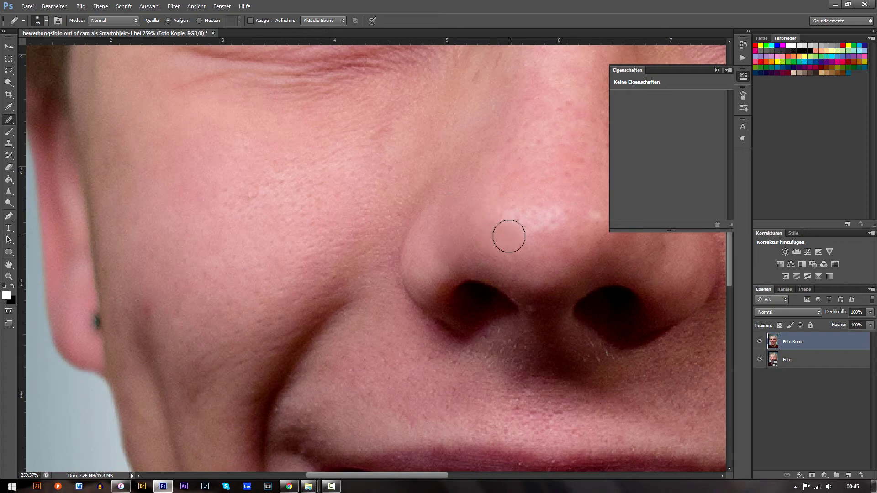
left_click(477, 262)
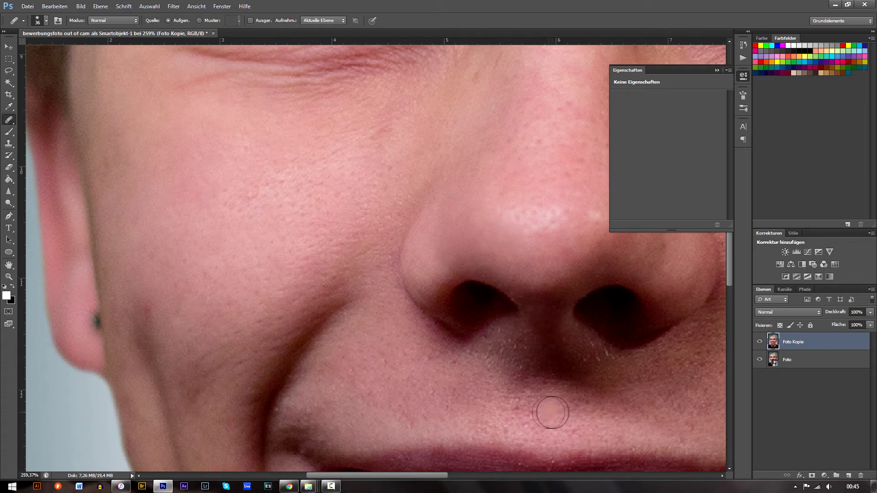
Make the healing brush smaller, move down to the chin, and heal a small chin blemish
scroll(301, 320, "down", 1)
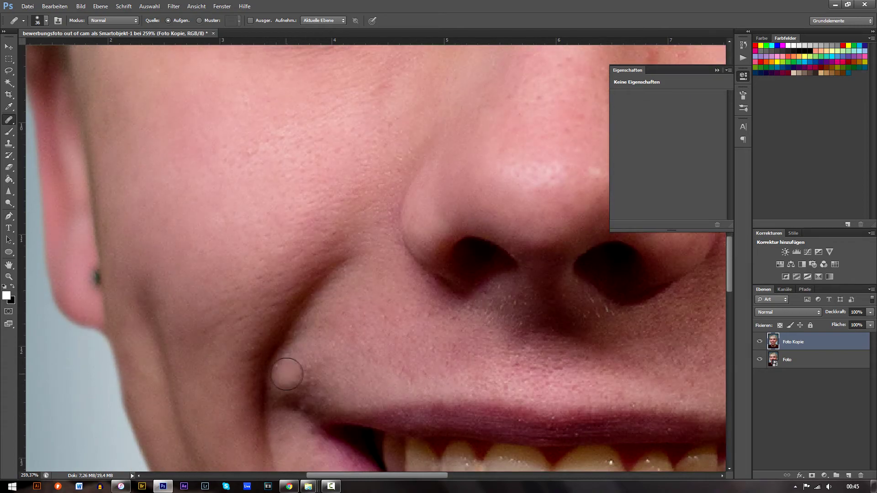
scroll(471, 289, "right", 1)
key("bracketleft")
key("bracketleft")
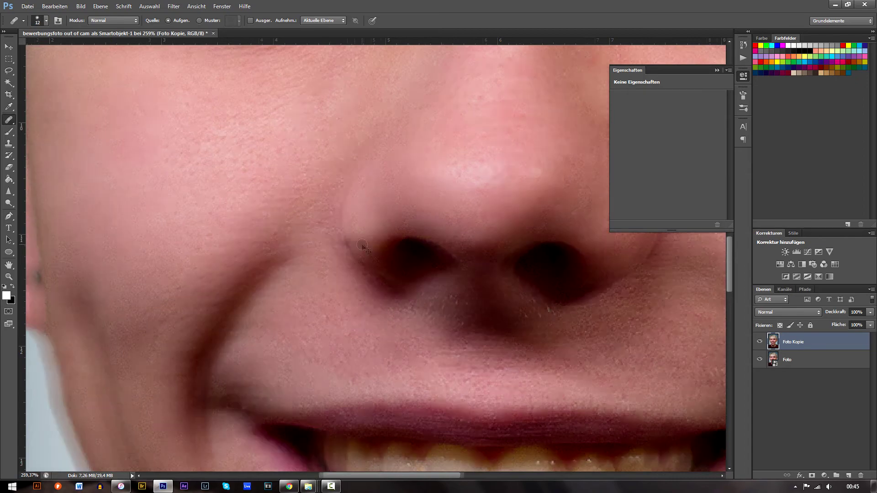
scroll(411, 247, "up", 2)
scroll(411, 247, "right", 2)
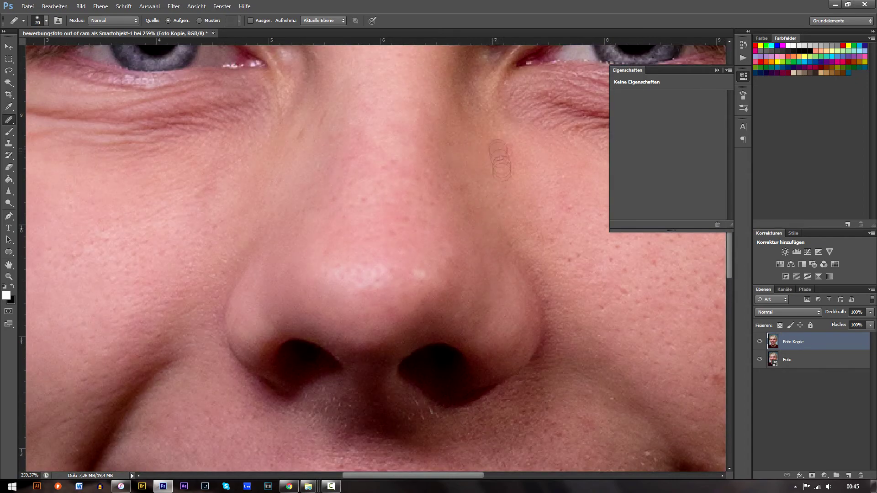
scroll(538, 222, "right", 2)
scroll(469, 293, "right", 1)
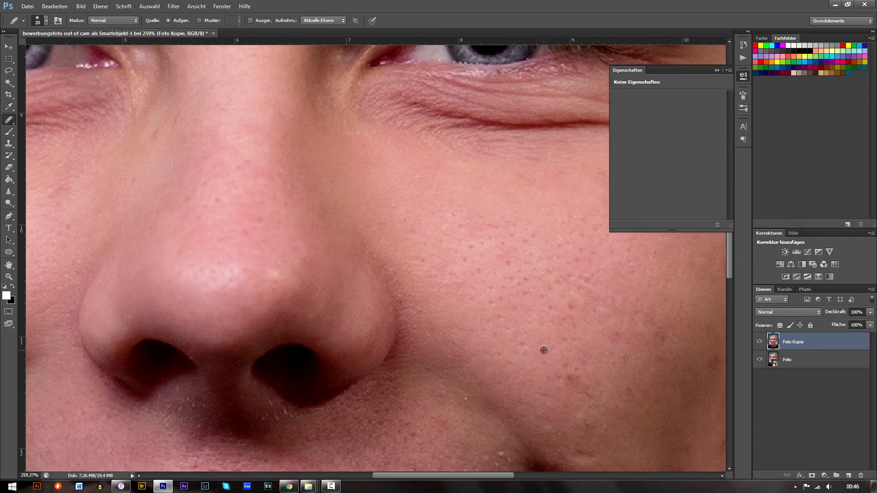
scroll(593, 344, "down", 2)
scroll(612, 357, "down", 1)
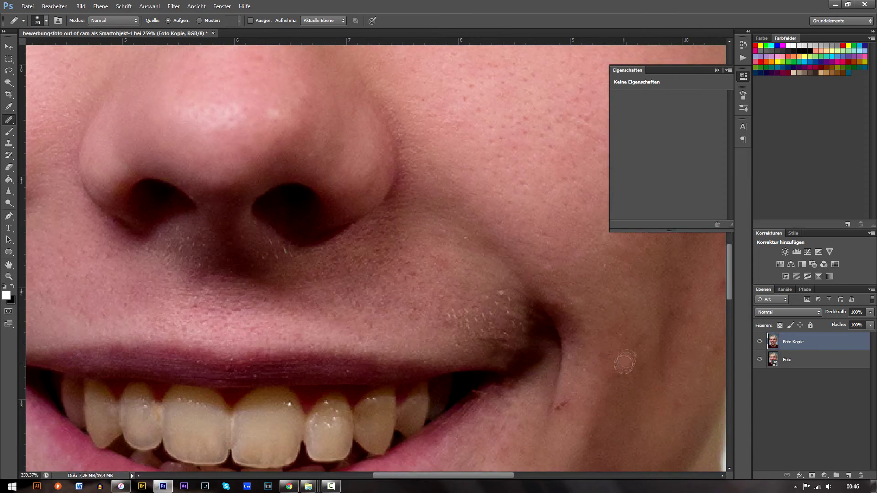
scroll(557, 404, "down", 1)
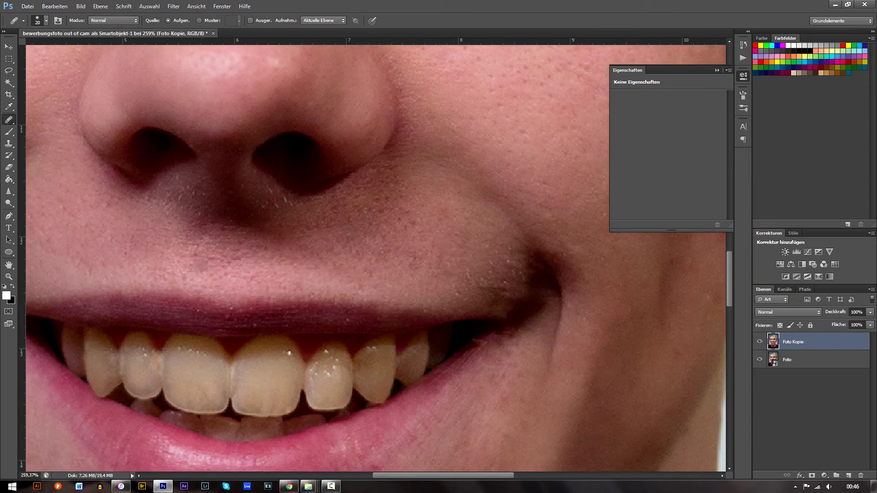
scroll(312, 379, "down", 2)
scroll(312, 379, "right", 1)
scroll(292, 380, "up", 1)
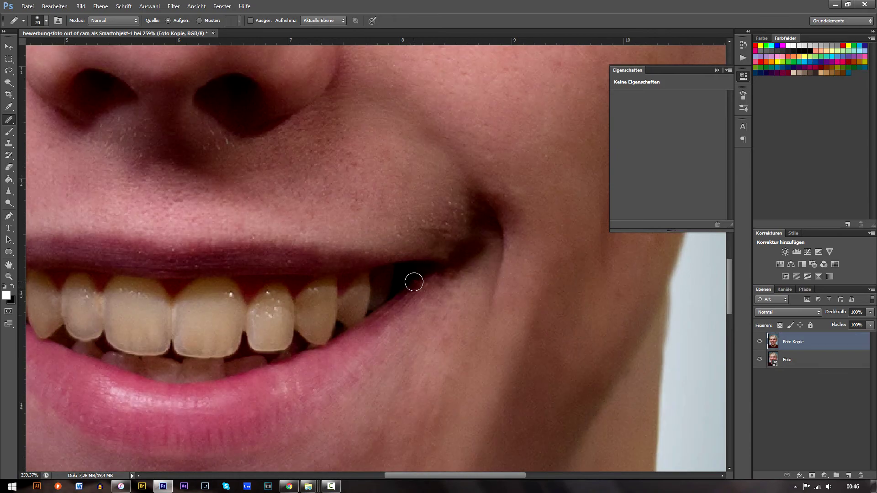
scroll(594, 292, "right", 1)
scroll(632, 347, "up", 1)
scroll(632, 347, "right", 1)
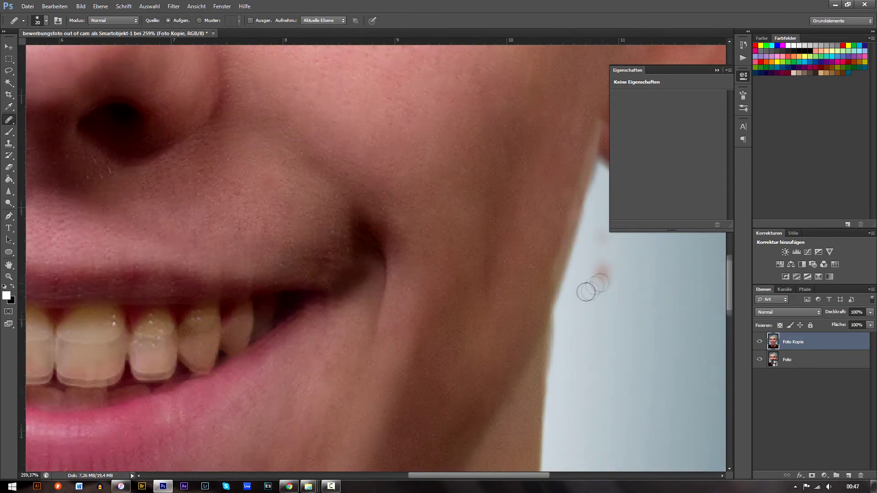
scroll(503, 307, "down", 3)
scroll(323, 165, "down", 1)
left_click(352, 286)
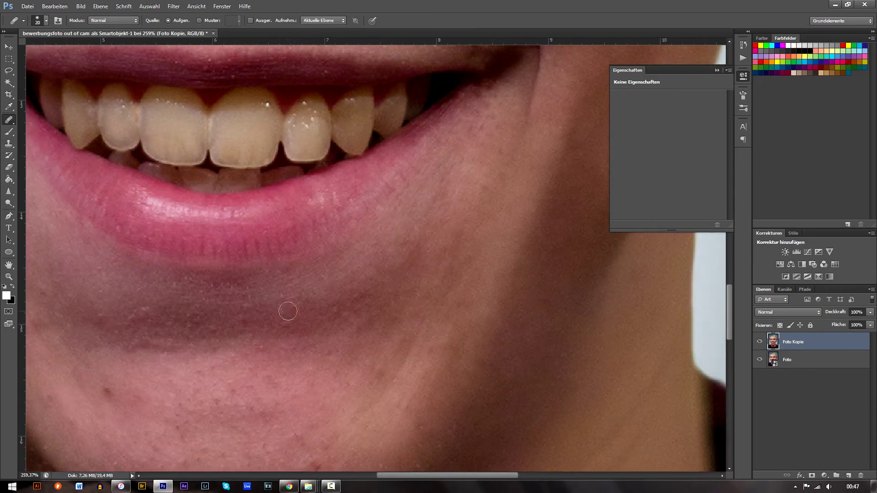
Pan across the chin, lips and neck, healing further spots there
scroll(226, 403, "down", 3)
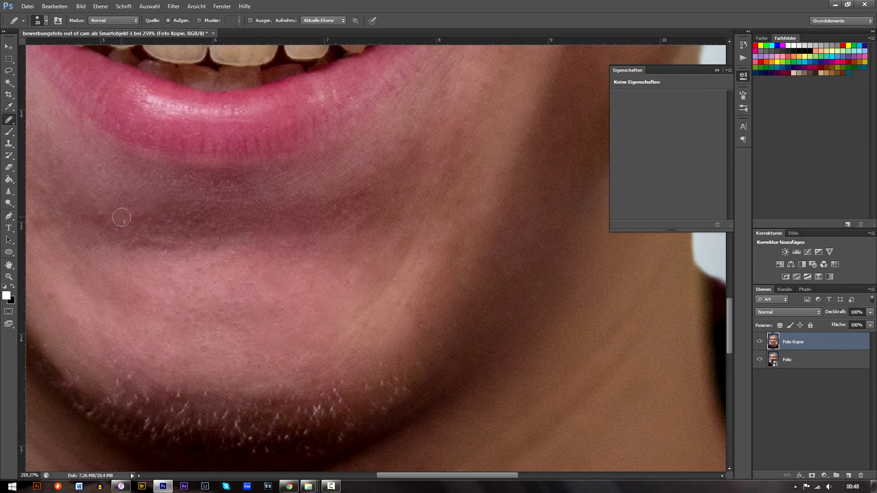
left_click_drag(305, 287, 334, 302)
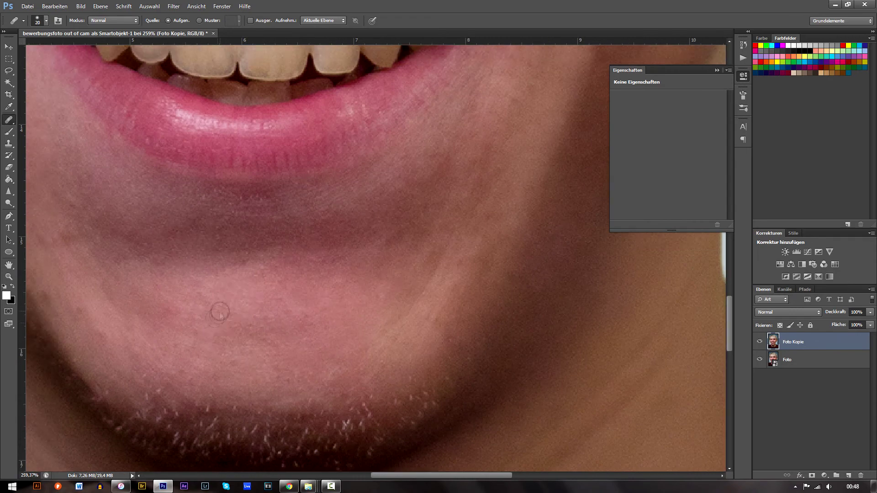
scroll(279, 346, "down", 2)
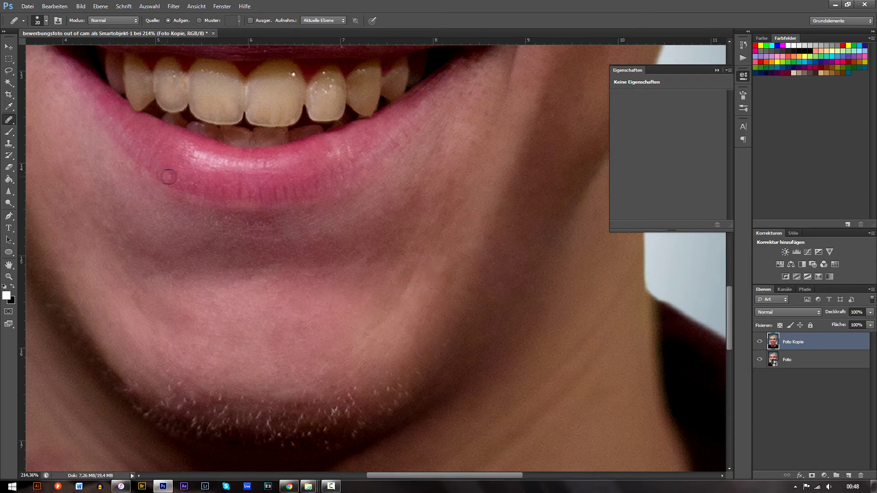
scroll(417, 254, "up", 3)
left_click_drag(245, 183, 254, 184)
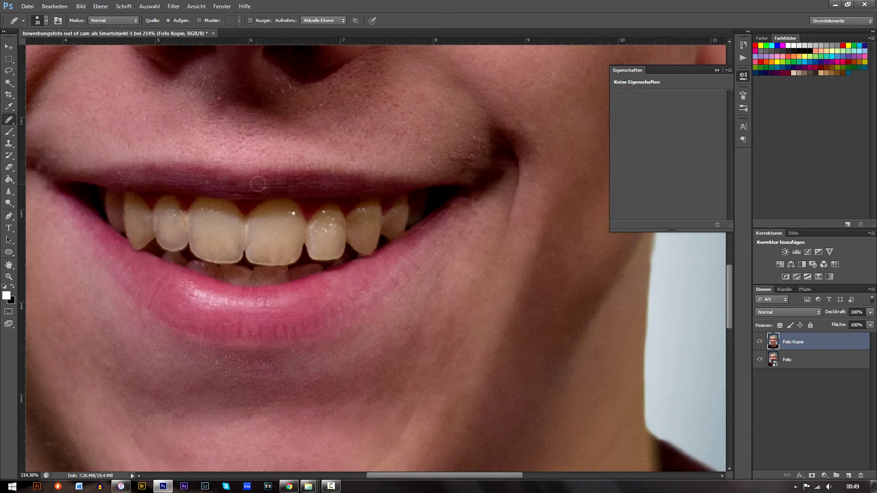
scroll(253, 183, "down", 5)
scroll(197, 302, "up", 5)
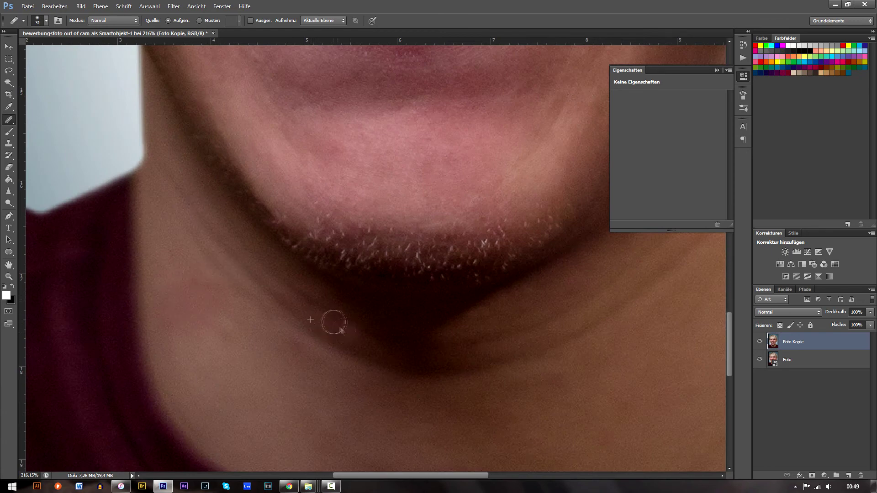
scroll(349, 333, "down", 4)
scroll(372, 288, "up", 4)
scroll(395, 364, "down", 2)
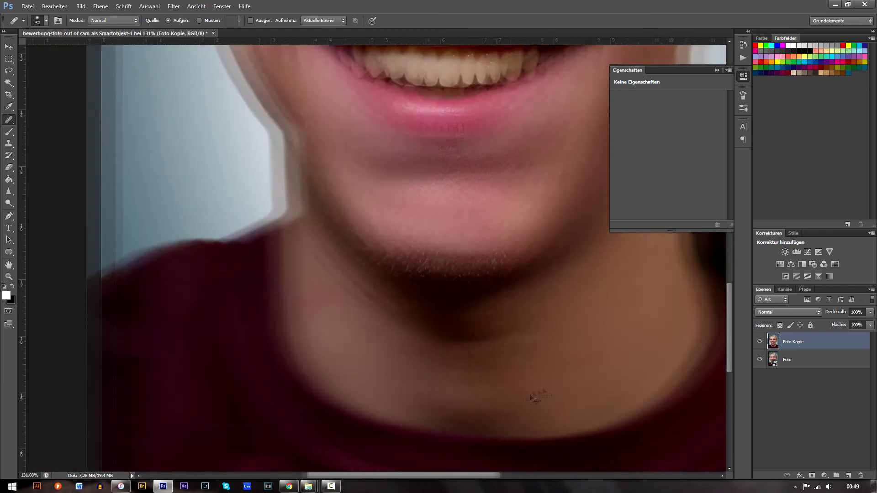
left_click_drag(596, 404, 539, 312)
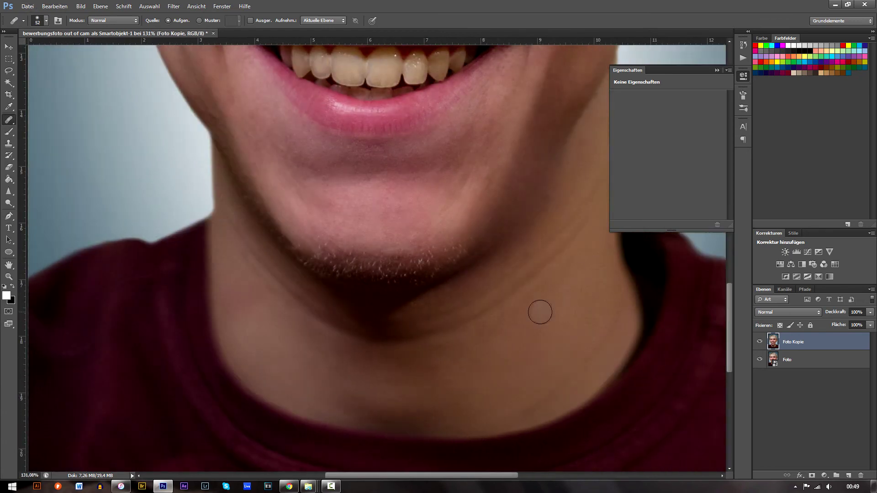
scroll(540, 313, "up", 3)
scroll(434, 358, "down", 4)
scroll(463, 299, "up", 2)
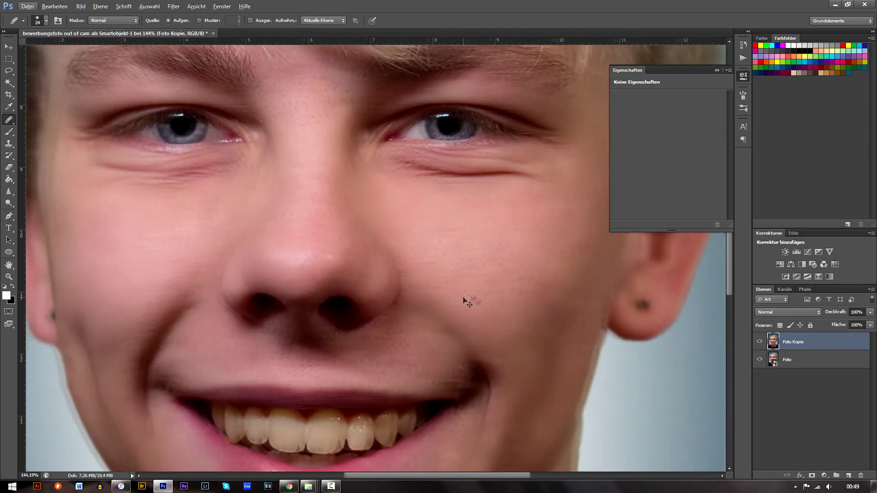
Heal the stray hairs and stubble between the eyebrows, enlarging the brush for a larger forehead spot
scroll(464, 301, "up", 3)
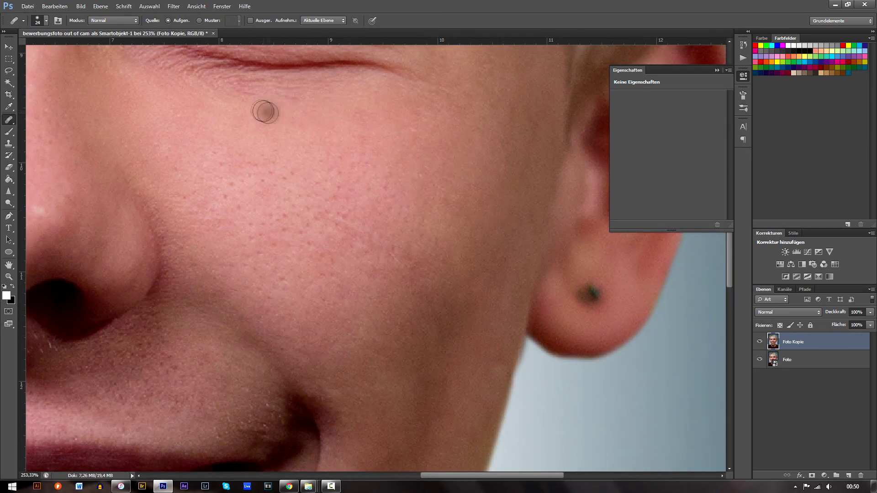
scroll(265, 112, "up", 3)
scroll(265, 112, "up", 4)
scroll(94, 180, "up", 1)
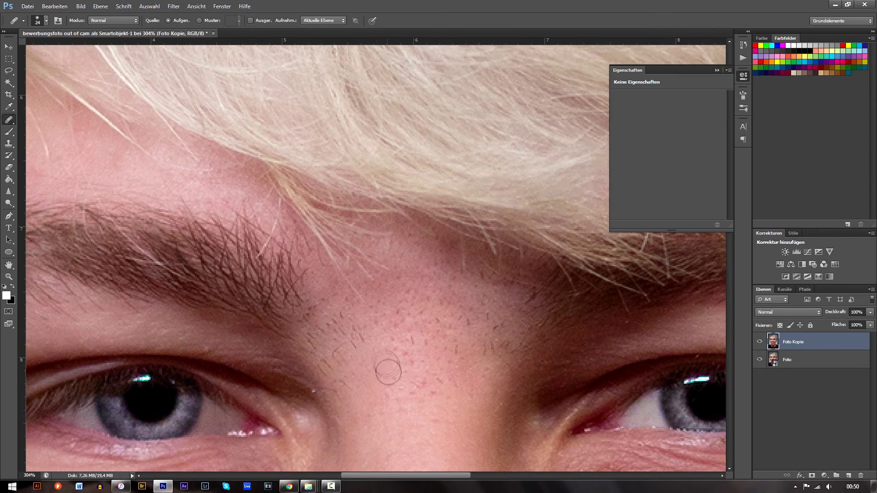
left_click_drag(412, 313, 407, 327)
left_click_drag(499, 343, 498, 320)
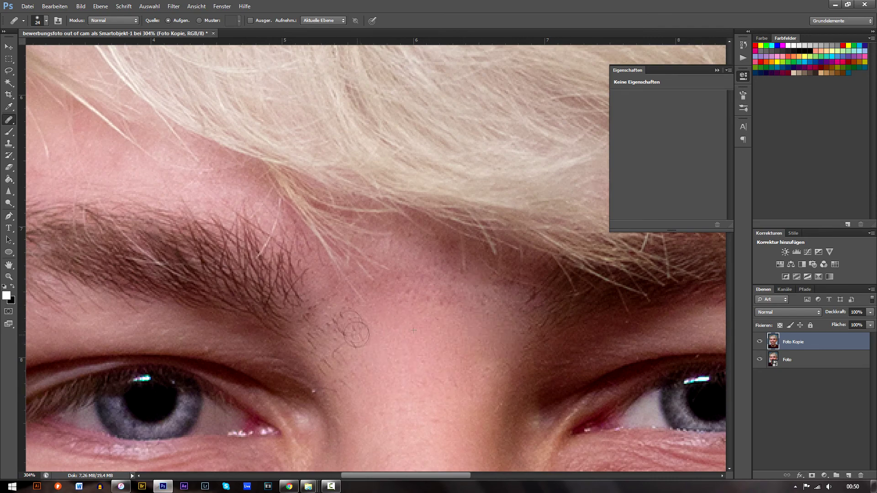
key("bracketright")
key("bracketright")
key("bracketright")
left_click(485, 345)
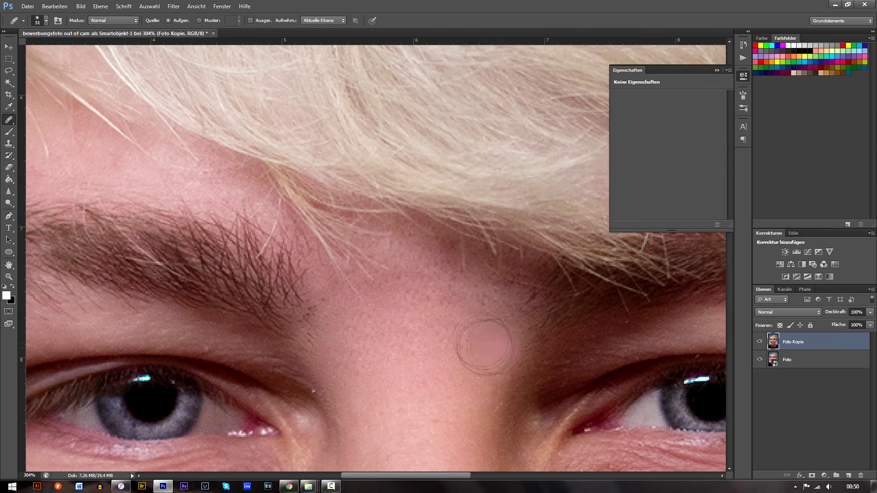
Shrink the healing brush to 13 px and move the view down toward the mouth corner
scroll(485, 346, "down", 5)
scroll(328, 297, "up", 5)
left_click_drag(129, 298, 163, 286)
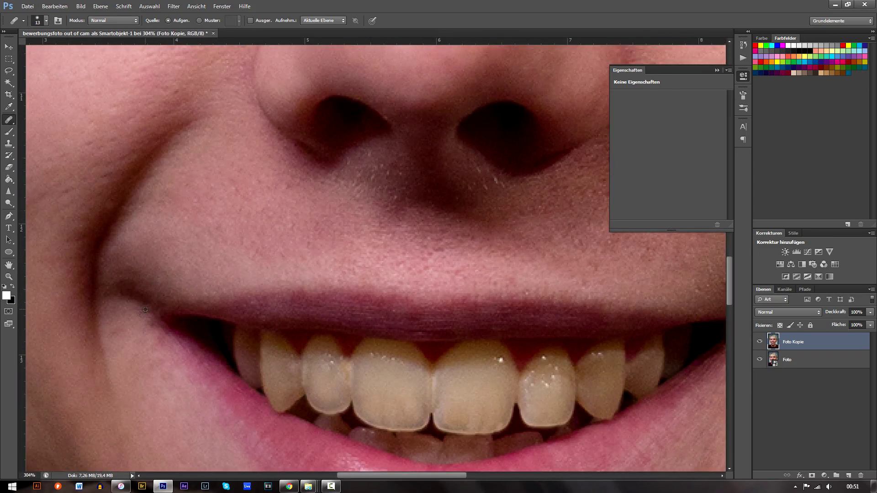
scroll(150, 333, "down", 1)
scroll(274, 283, "right", 8)
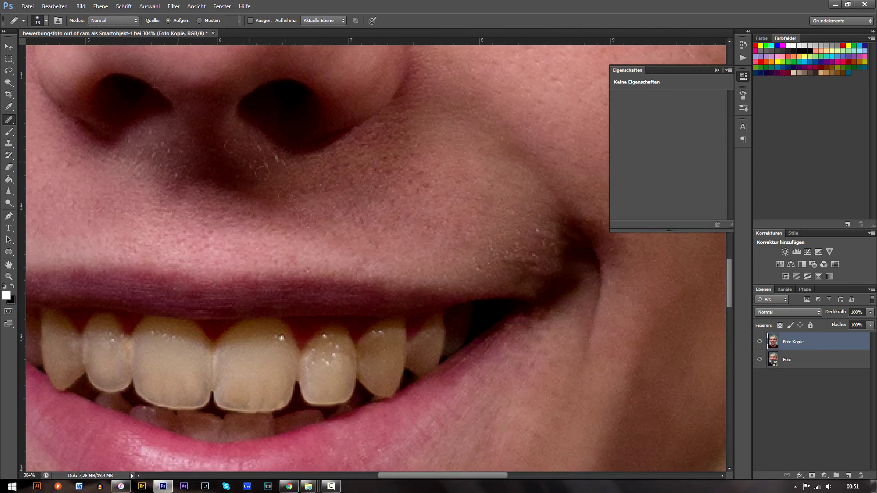
scroll(532, 254, "down", 1)
scroll(386, 147, "up", 3)
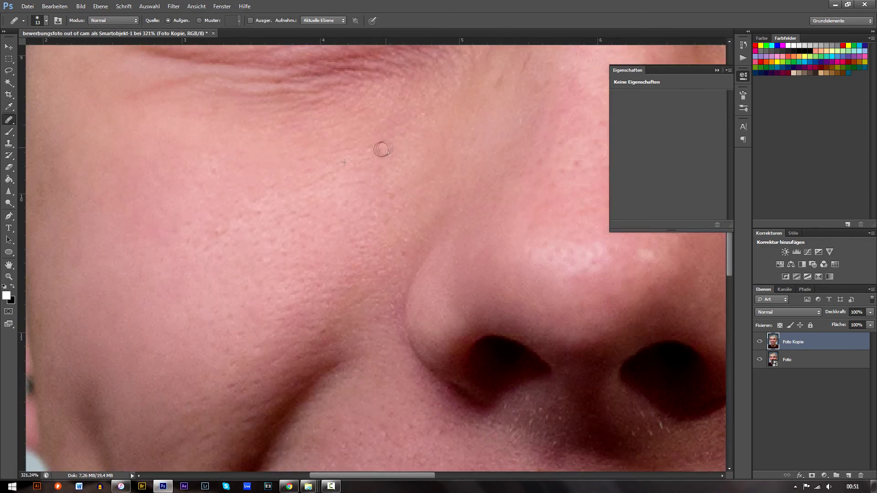
scroll(499, 78, "down", 3)
scroll(499, 78, "down", 3)
scroll(499, 78, "down", 3)
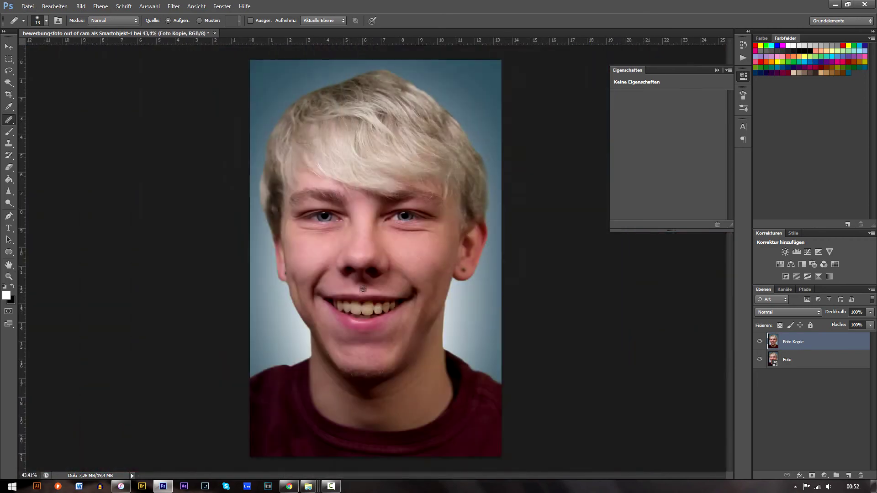
scroll(363, 287, "up", 2)
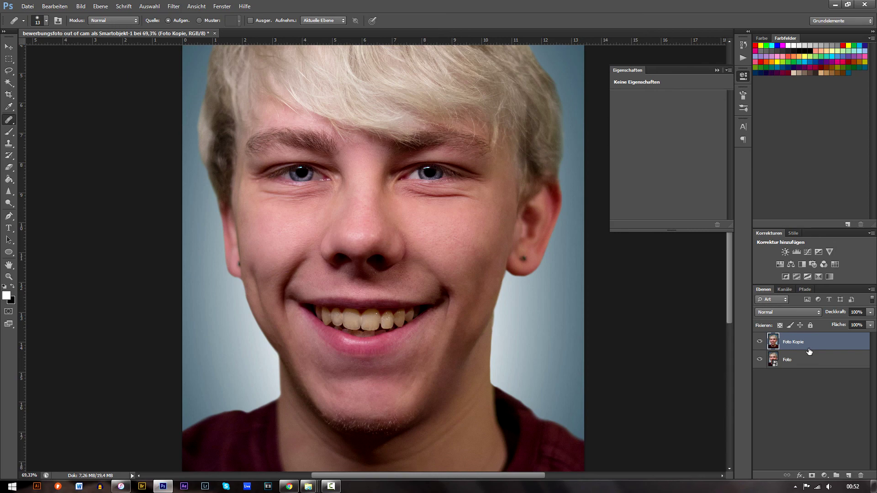
left_click(759, 342)
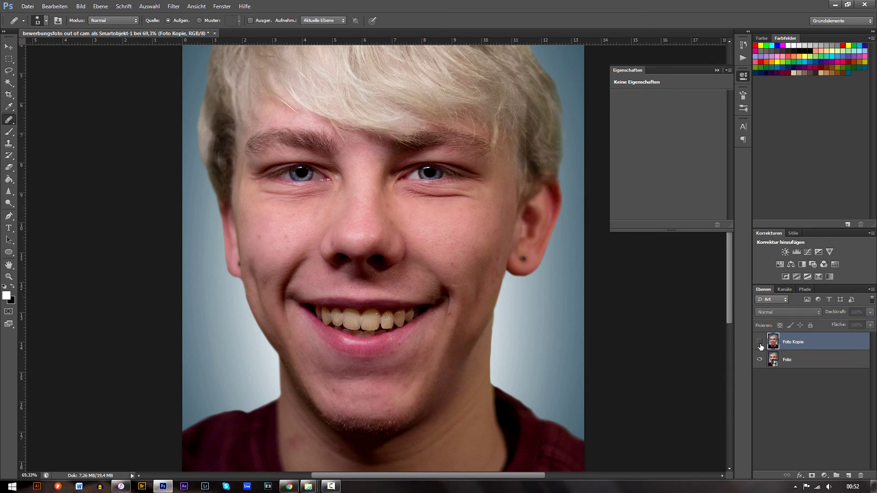
left_click(759, 341)
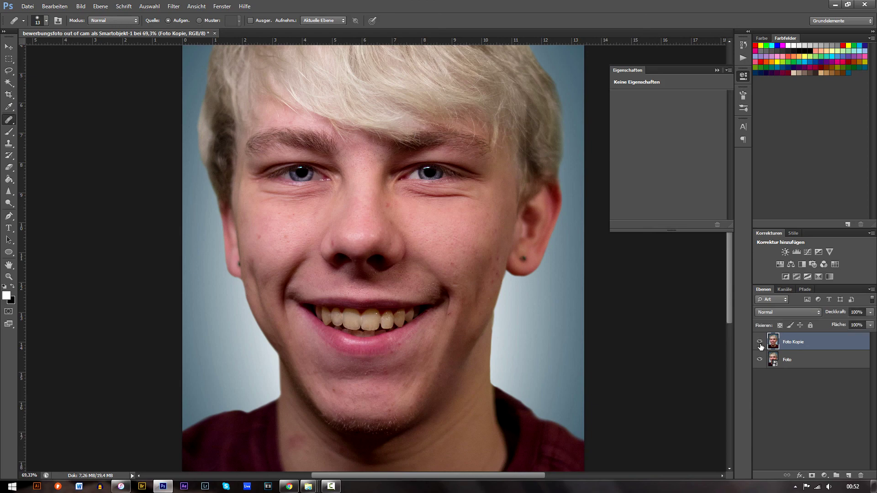
scroll(681, 336, "down", 1)
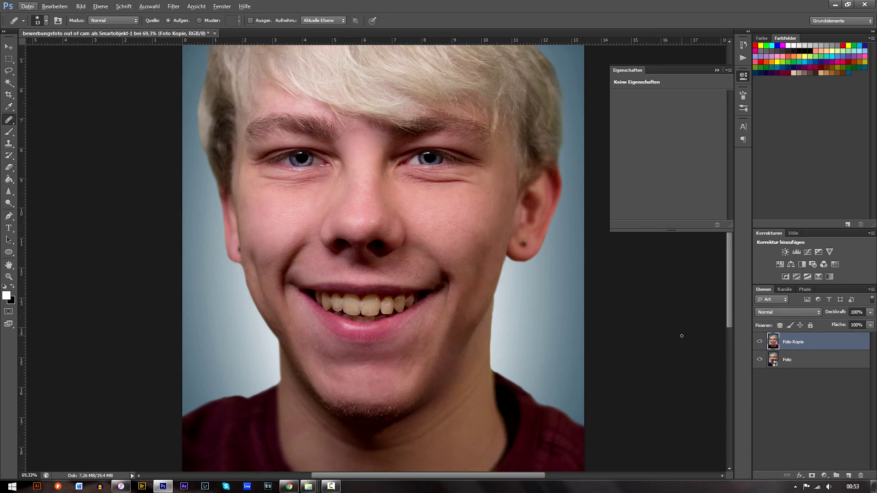